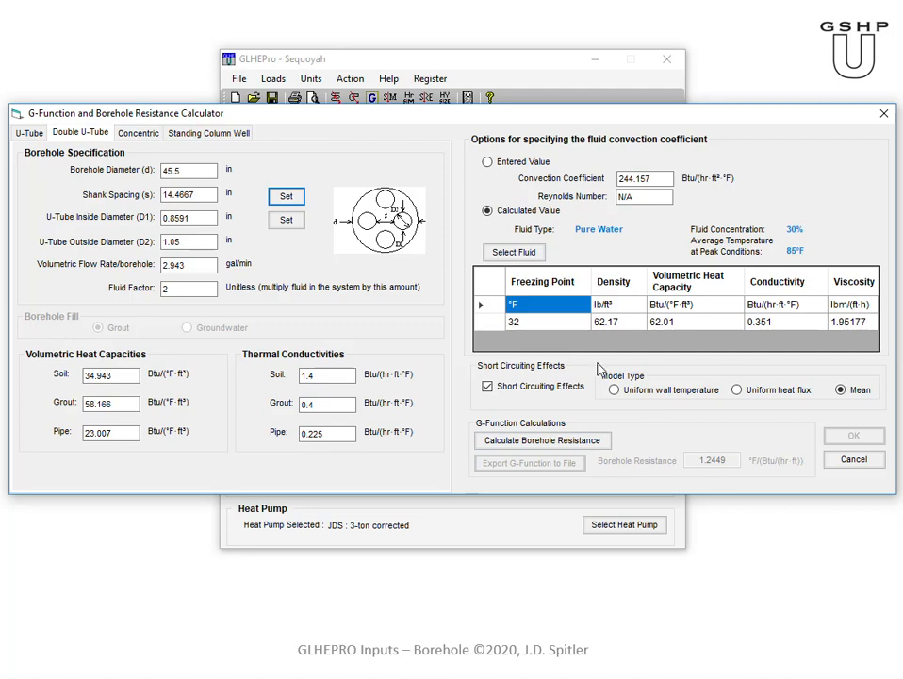
Set the double U-tube's borehole diameter to 5.5 in with B shank spacing, and recalculate and accept its borehole resistance.
left_click(536, 449)
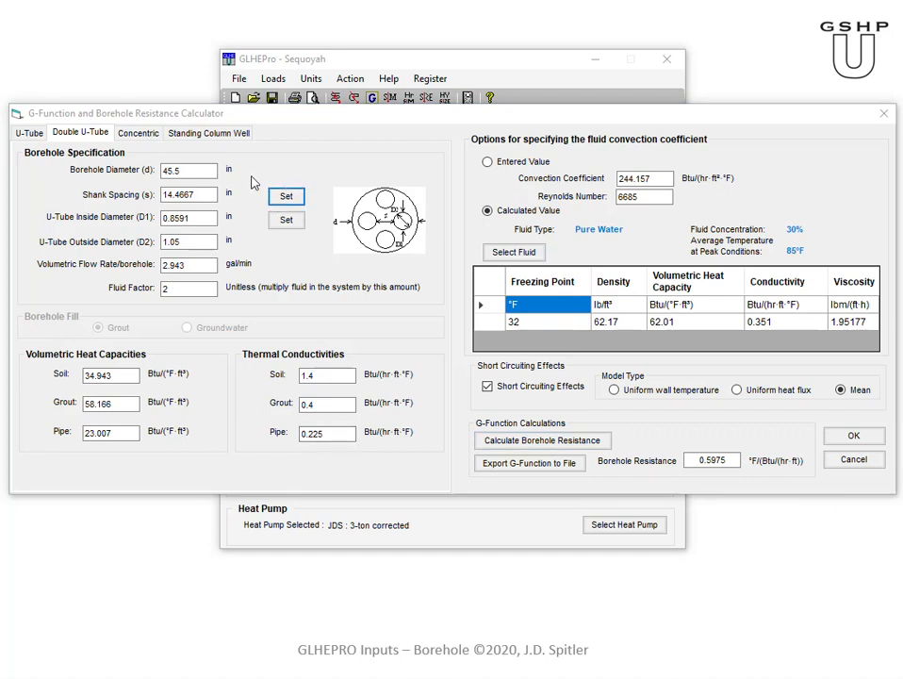
left_click_drag(200, 172, 144, 175)
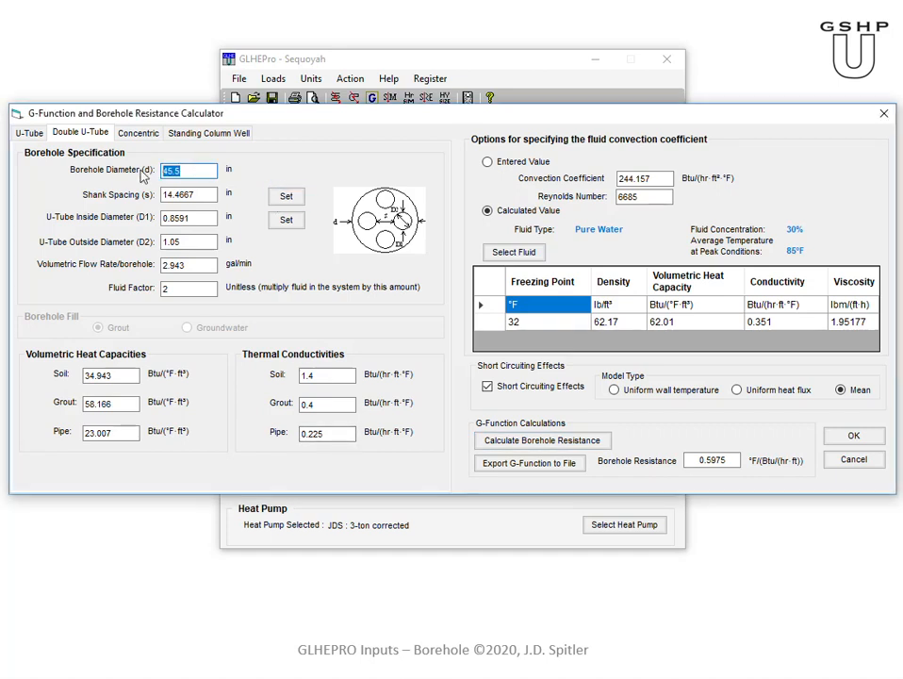
type("5")
left_click(208, 196)
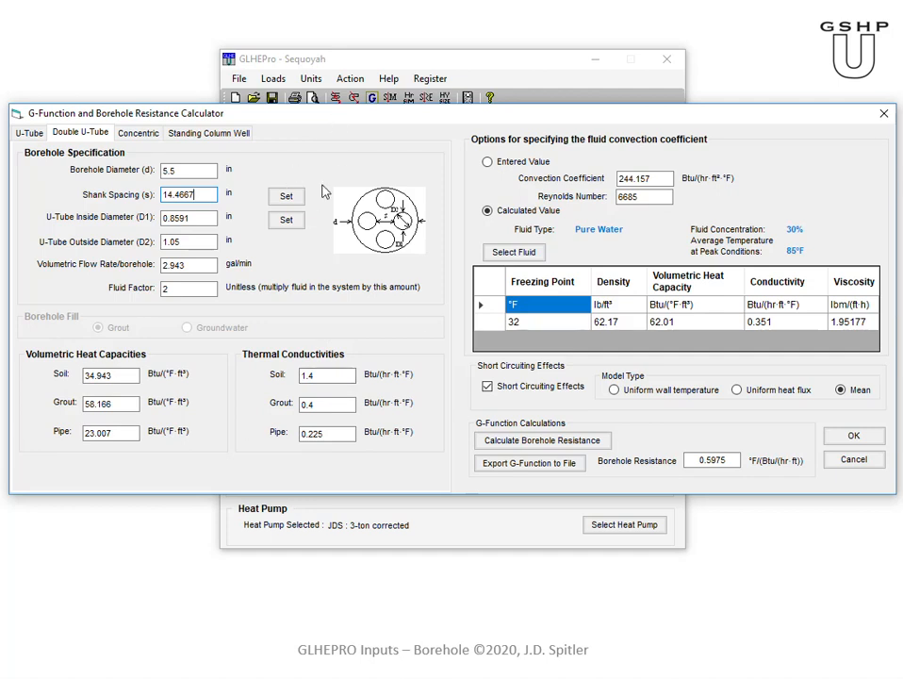
left_click(288, 197)
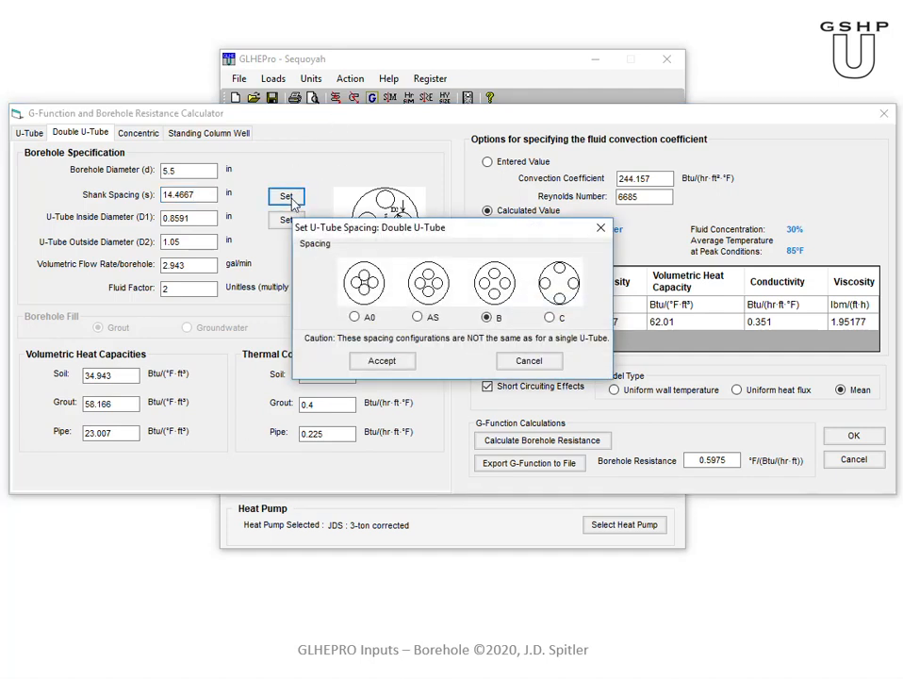
left_click(385, 364)
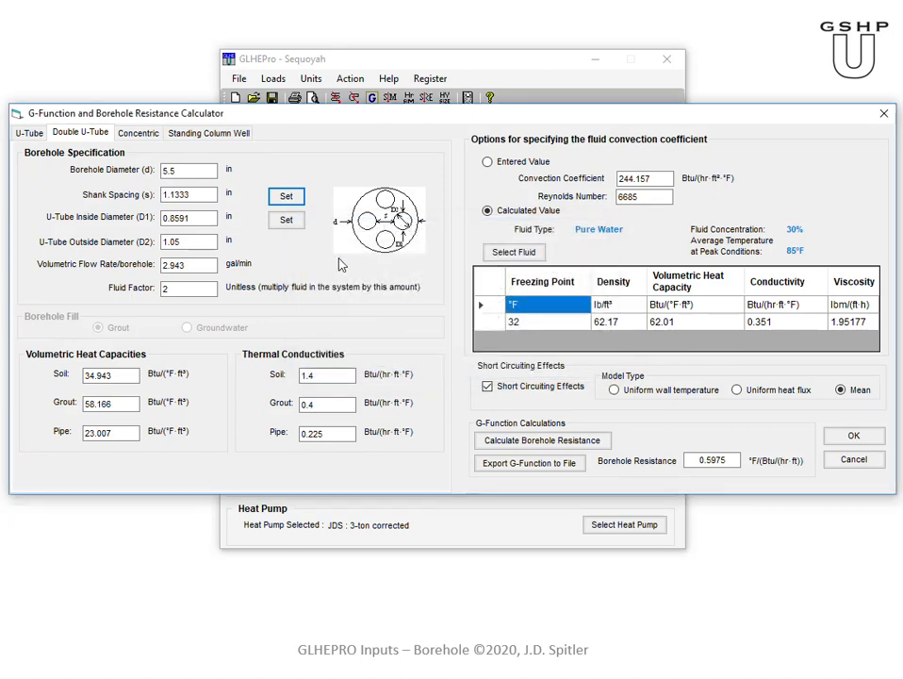
left_click(543, 444)
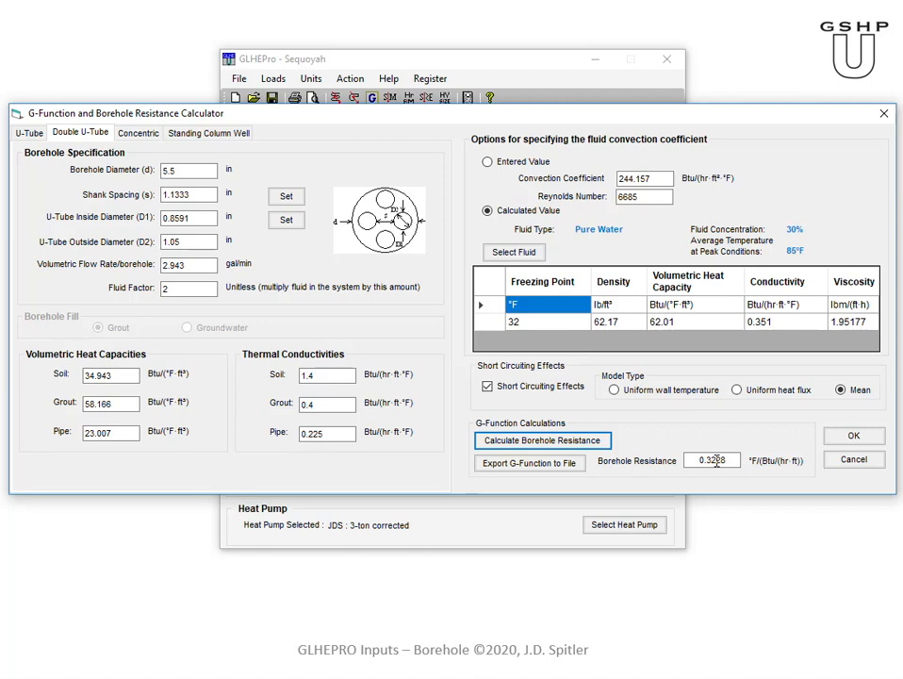
left_click(856, 436)
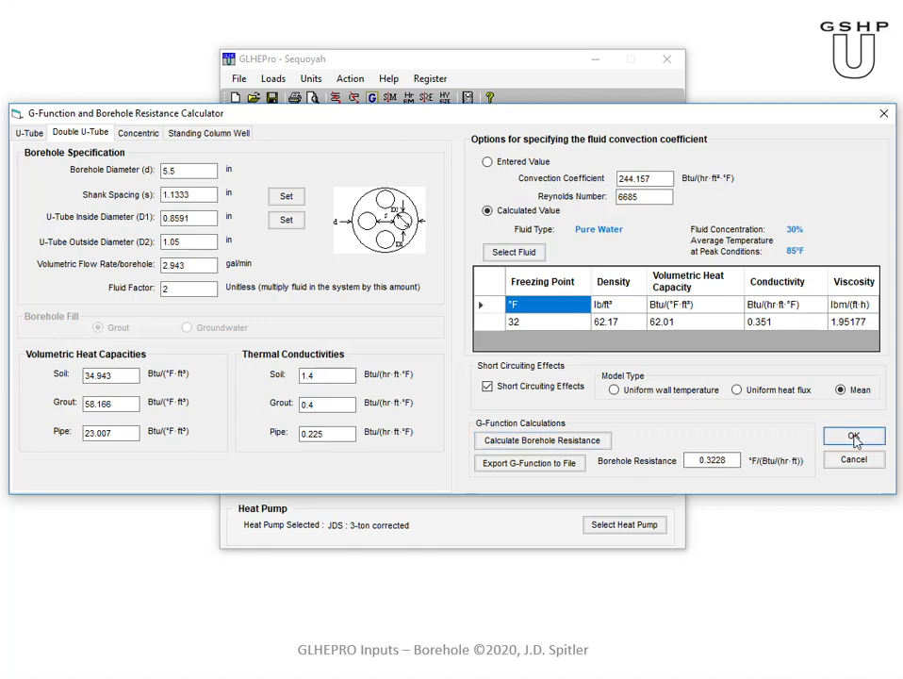
Run the borehole sizing for the 5.5 in double U-tube with the existing sizing settings and close the results.
left_click(426, 99)
left_click(557, 376)
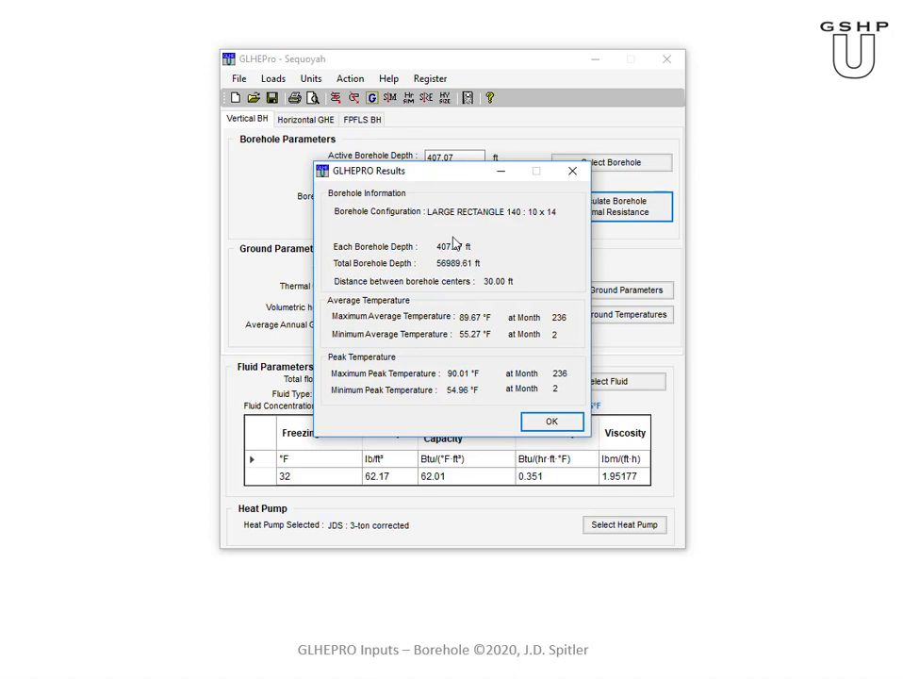
left_click(566, 426)
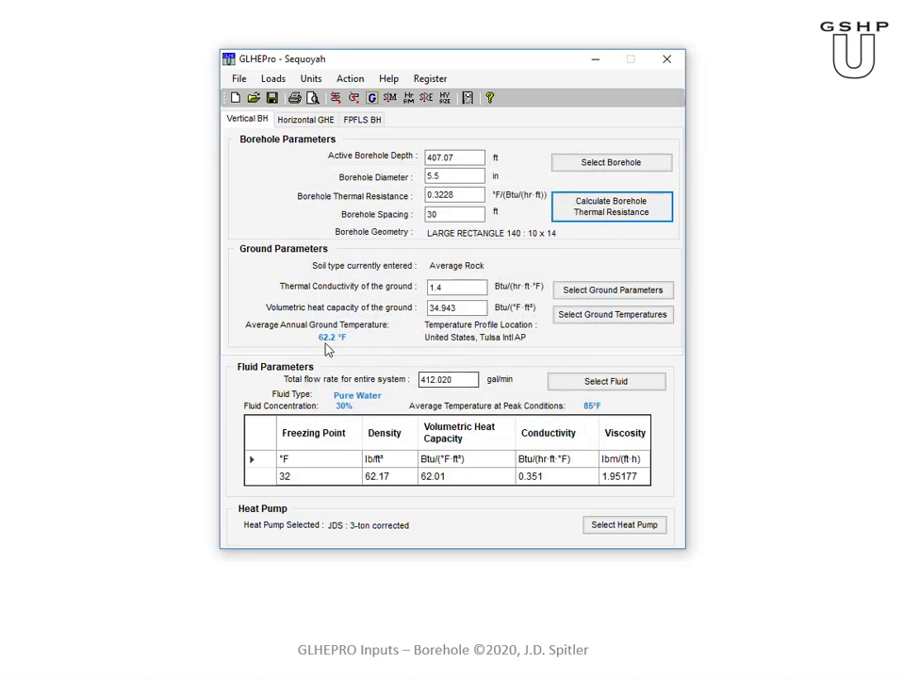
Set the double U-tube's grout thermal conductivity to 0.85 Btu/(hr·ft·°F), and recalculate and accept the borehole resistance.
left_click(613, 217)
left_click(485, 385)
left_click_drag(330, 404, 274, 403)
type("0.85")
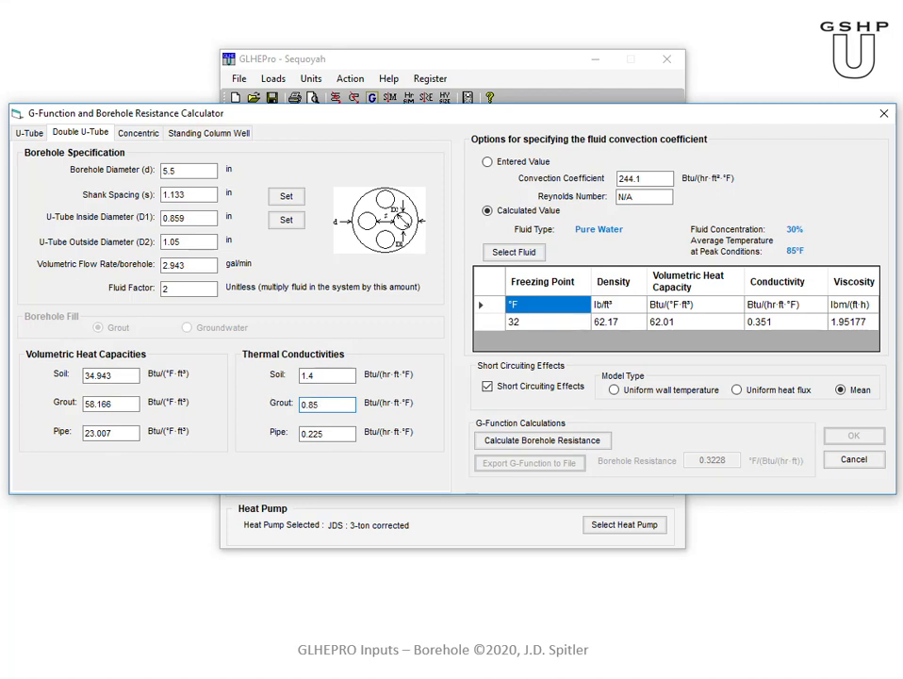
left_click(545, 443)
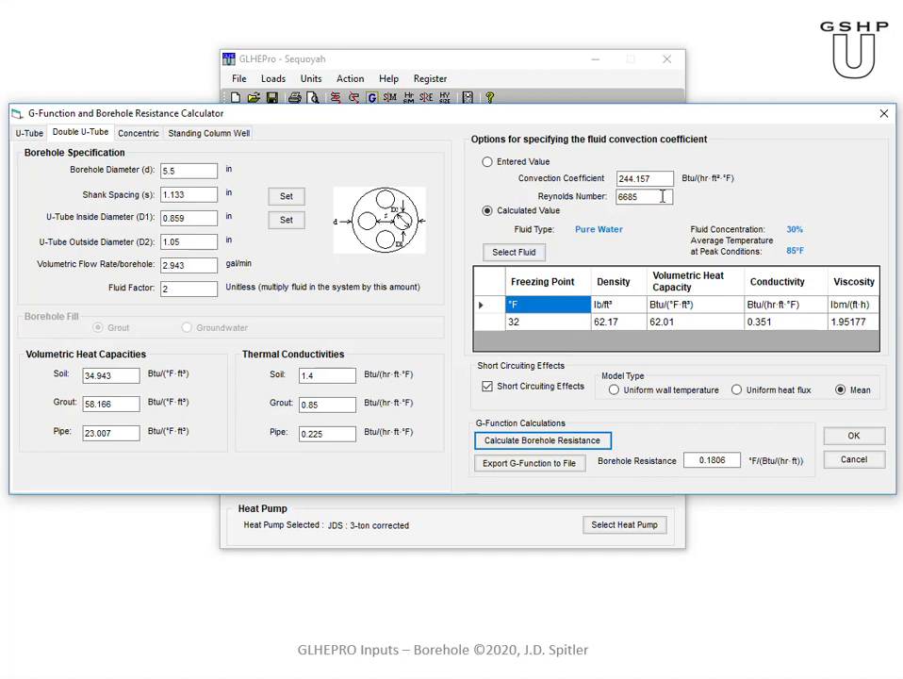
left_click(574, 444)
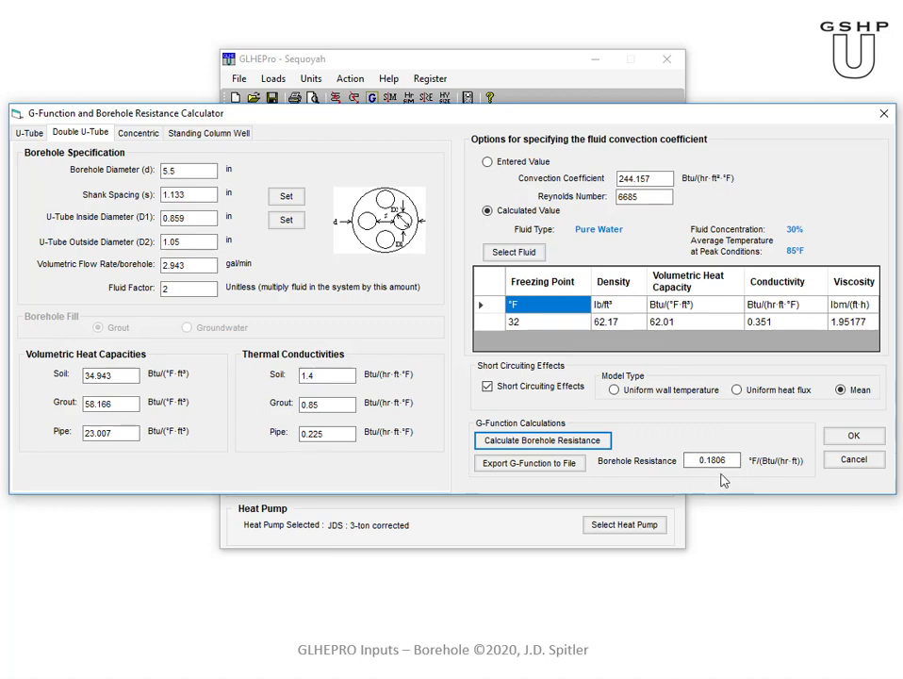
left_click(851, 441)
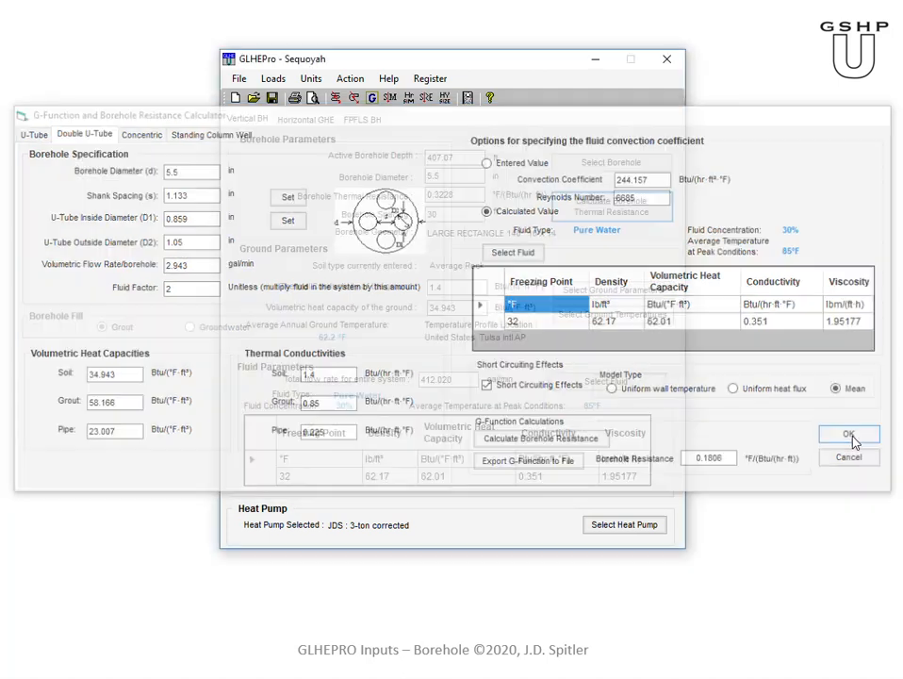
Rerun the borehole sizing with the improved grout conductivity and close the results.
left_click(426, 98)
left_click(535, 317)
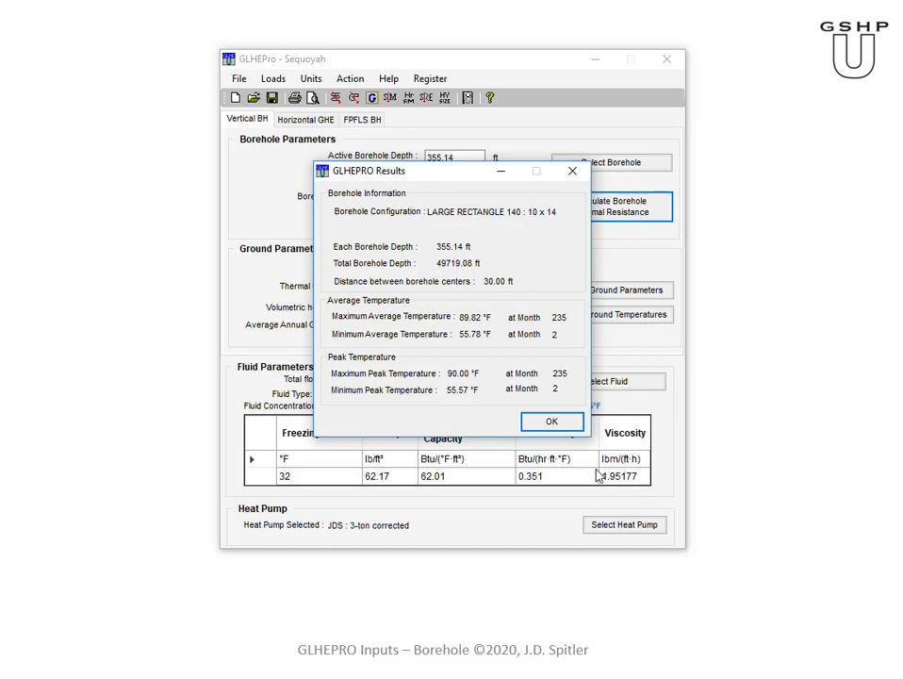
left_click(553, 423)
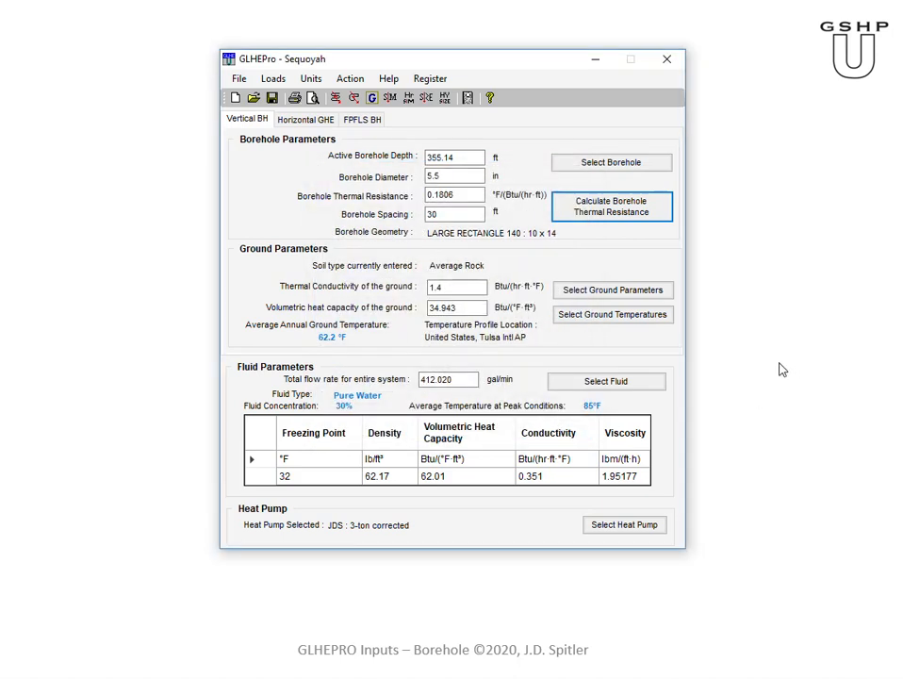
Switch the borehole resistance calculator to the concentric configuration and set its outer tube to 4" SDR-11 pipe.
left_click(605, 216)
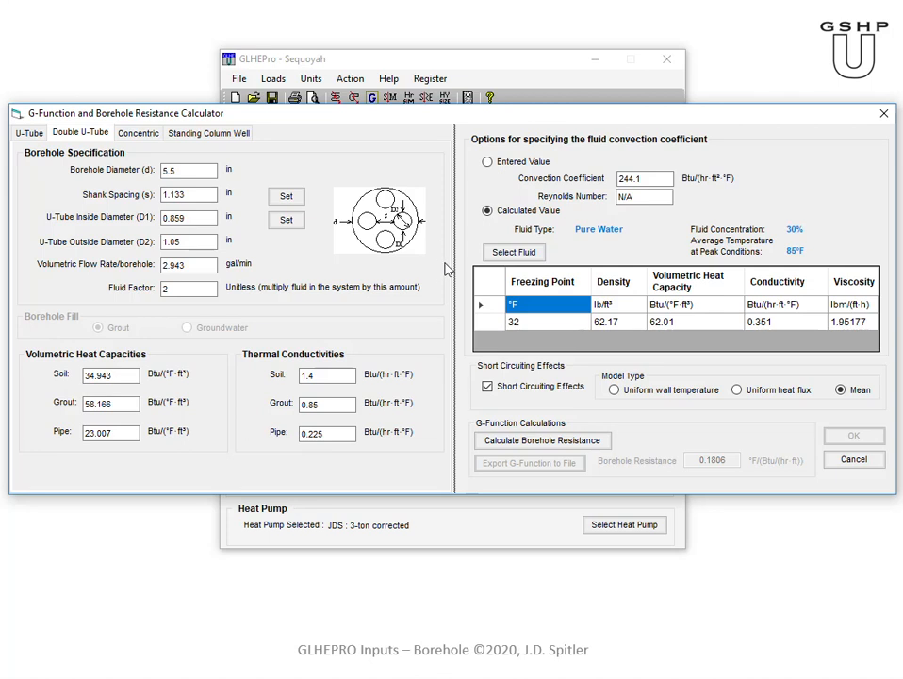
left_click(137, 134)
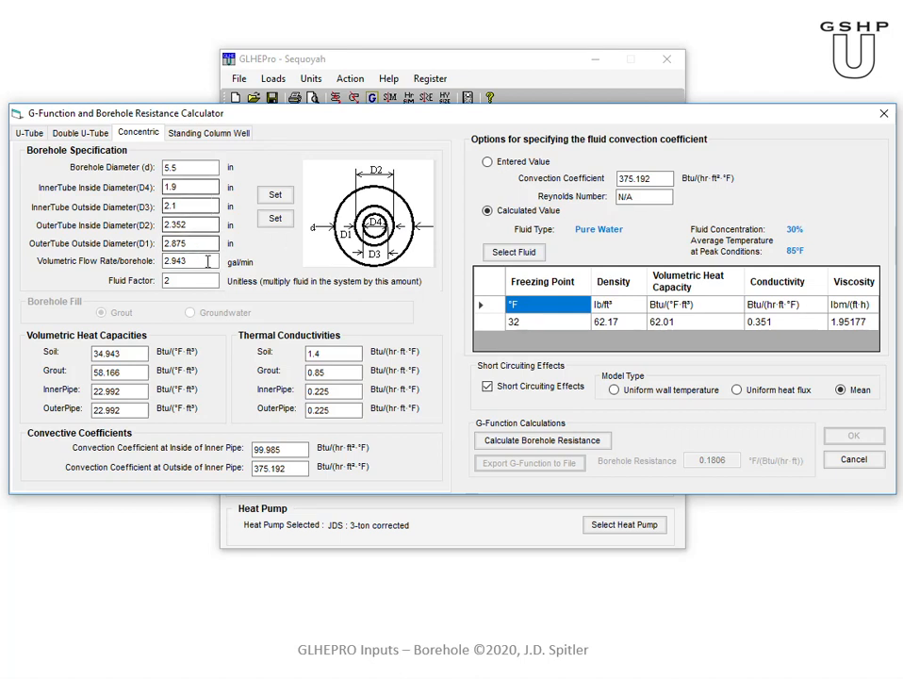
left_click(278, 219)
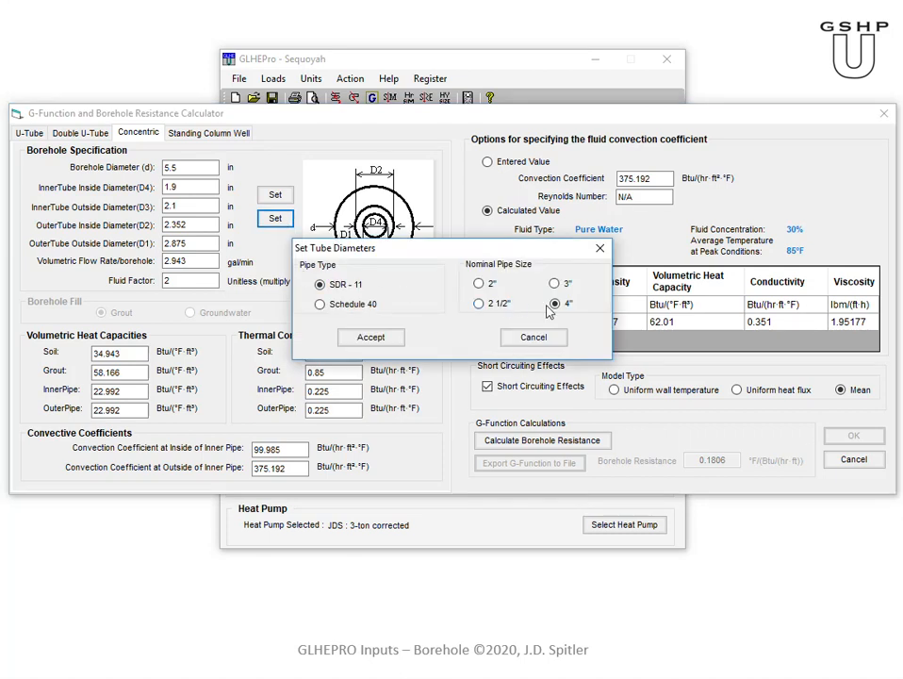
left_click(370, 338)
Set the concentric inner tube to 3/4" SDR-11 pipe and calculate the borehole resistance.
left_click(275, 198)
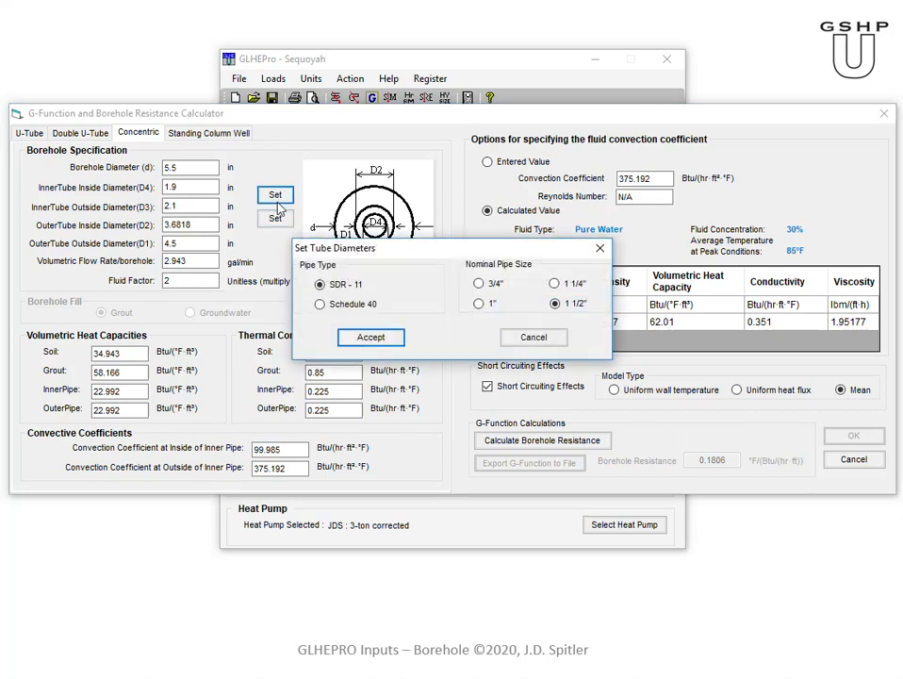
left_click(478, 304)
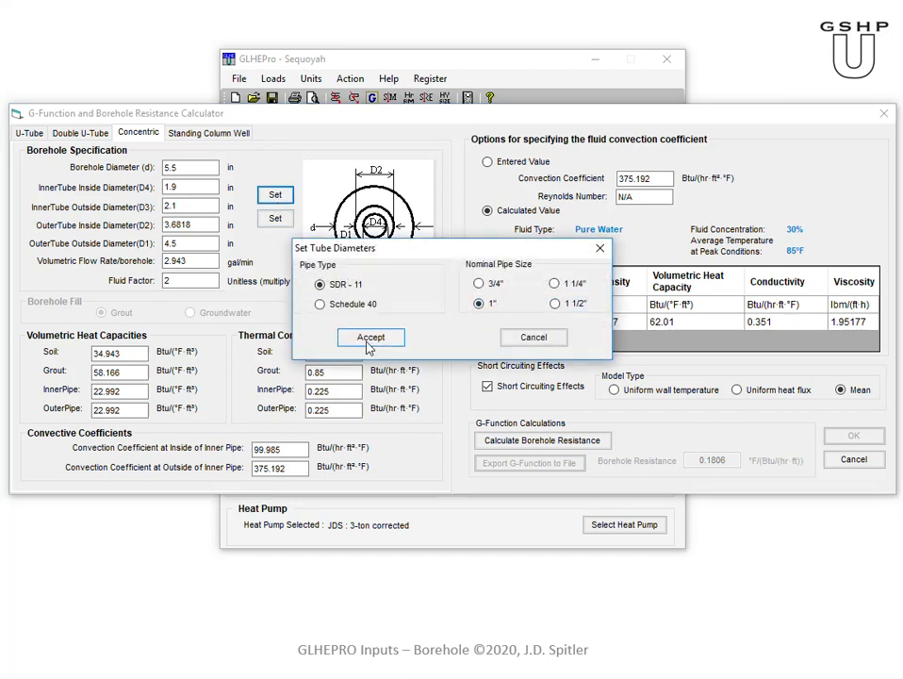
left_click(478, 283)
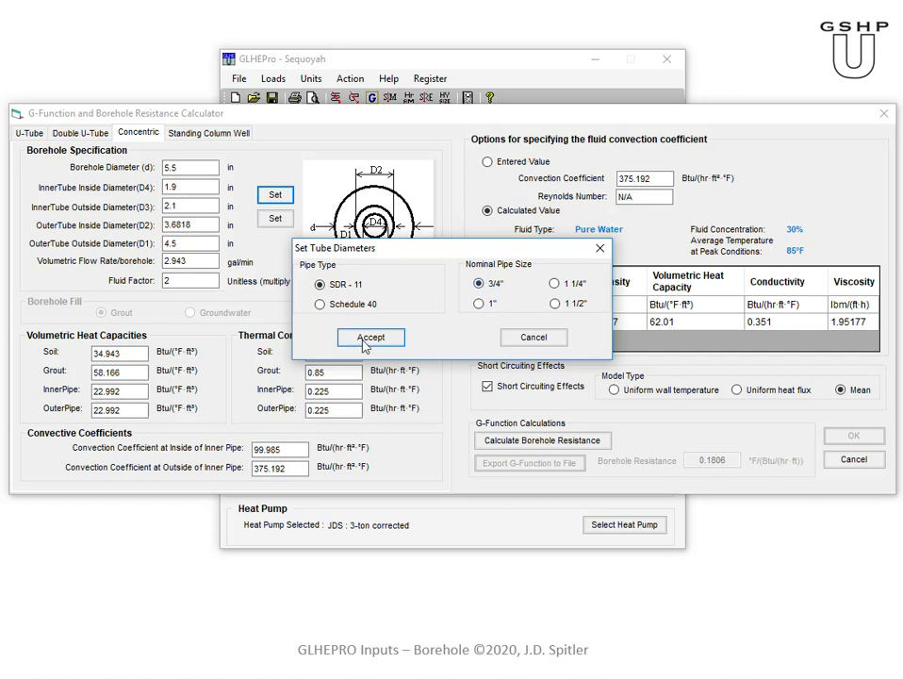
left_click(370, 337)
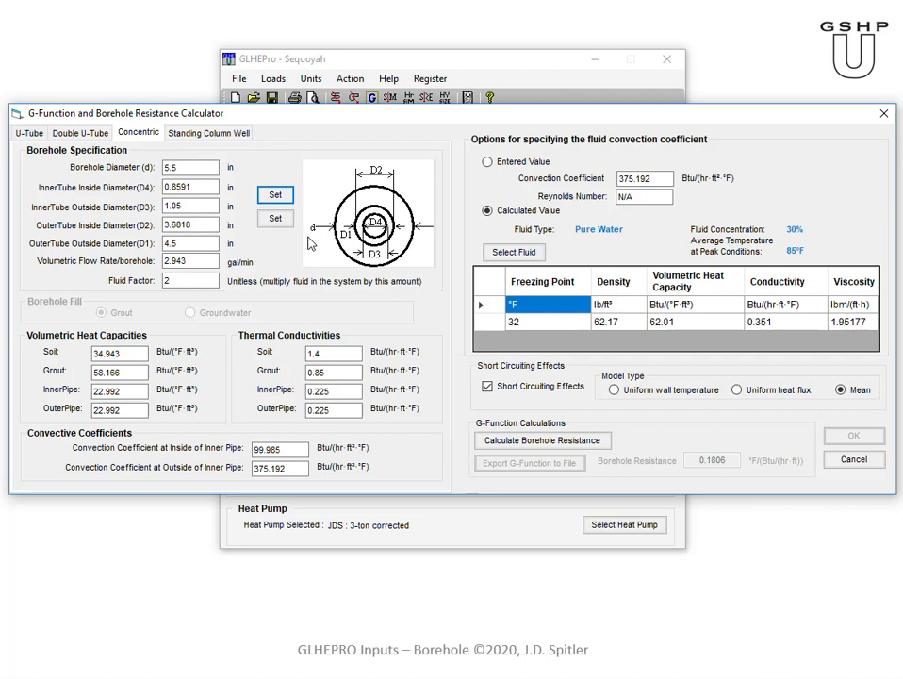
left_click(542, 449)
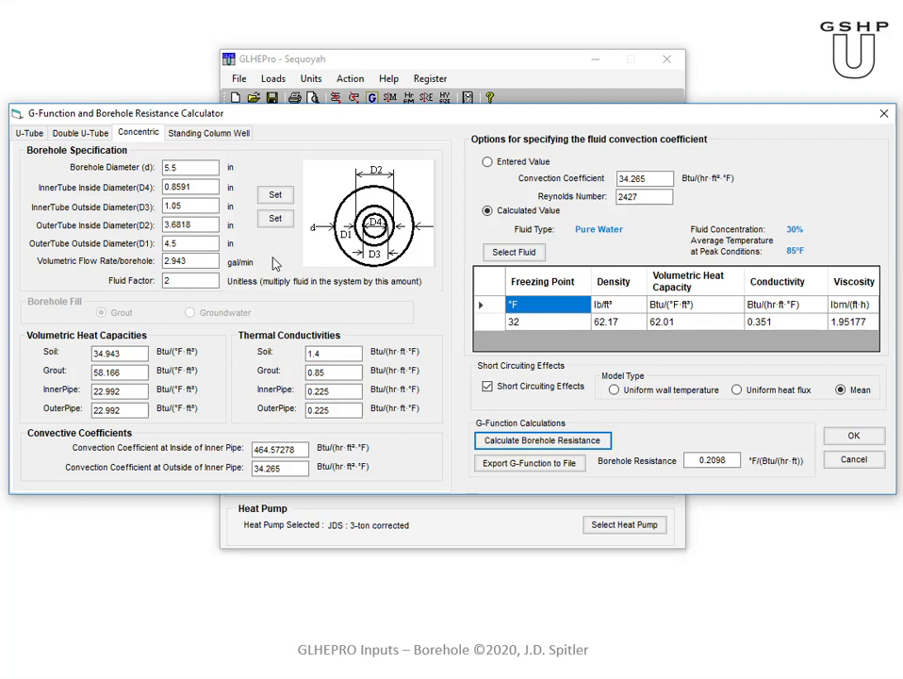
Set the concentric outer tube to 2" SDR-11 pipe and recalculate the borehole resistance.
left_click(275, 219)
left_click(280, 220)
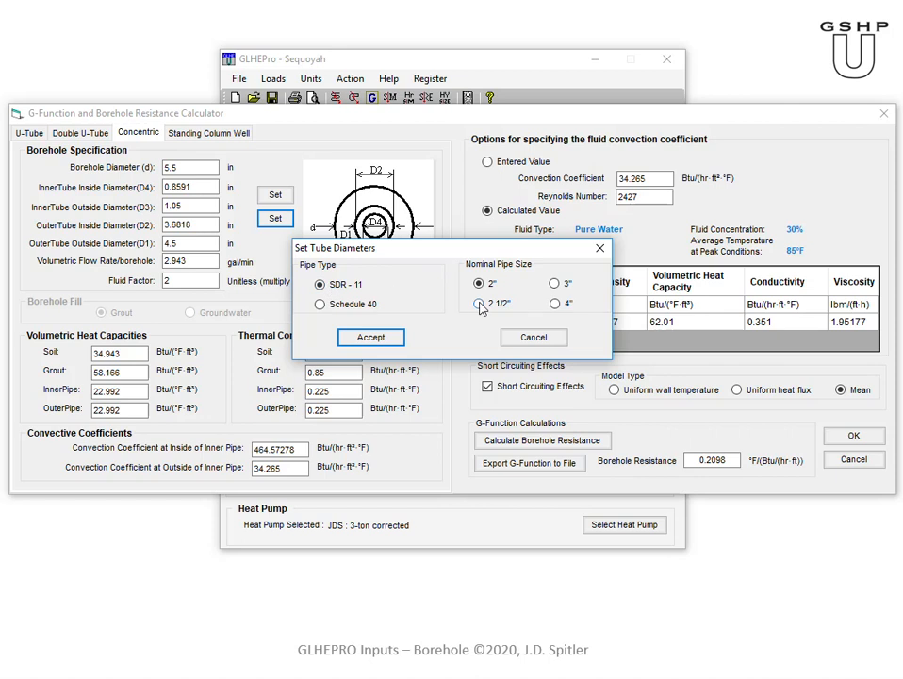
left_click(371, 341)
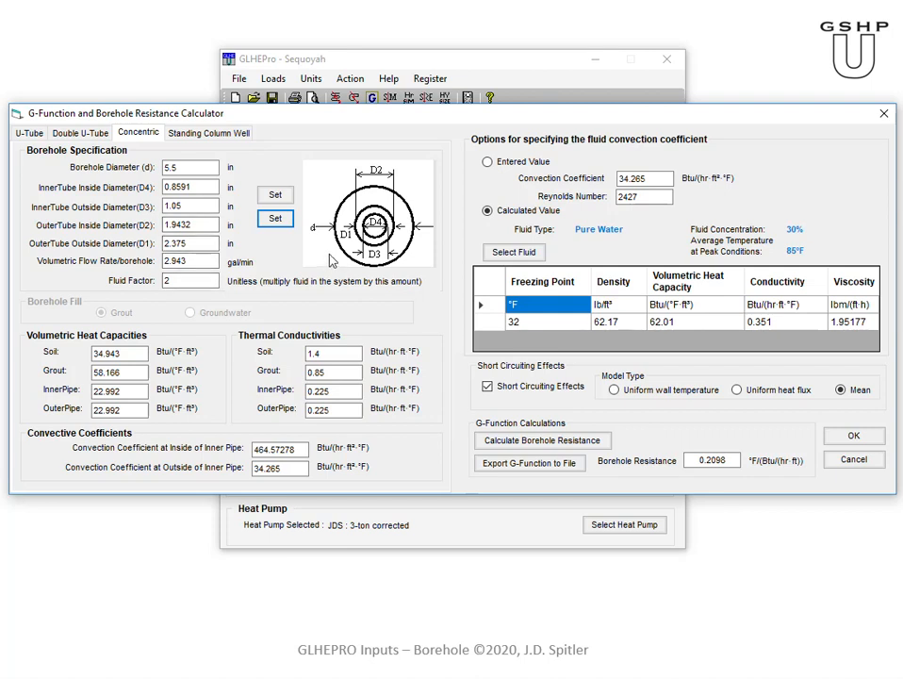
left_click(550, 447)
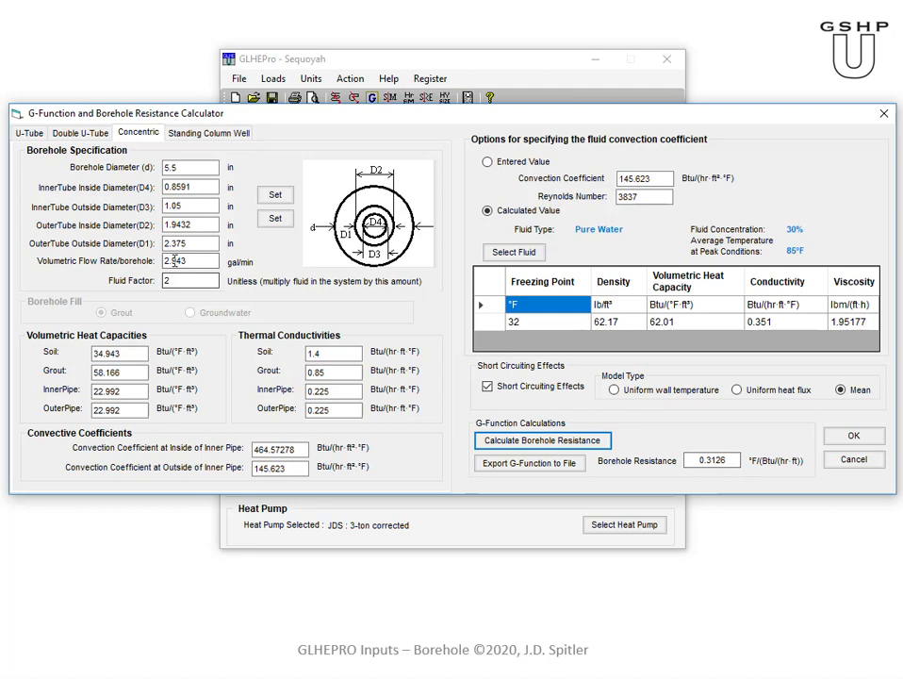
Set the concentric borehole's diameter to 3 in, keeping the 3/4" SDR-11 inner tube, and recalculate and accept the resistance.
left_click(333, 372)
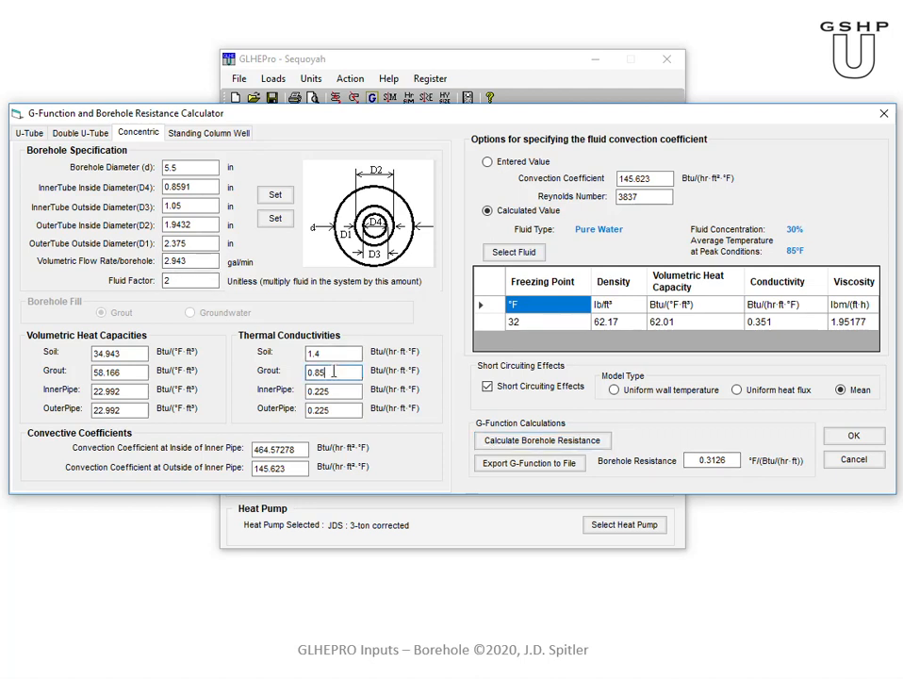
left_click_drag(187, 168, 120, 173)
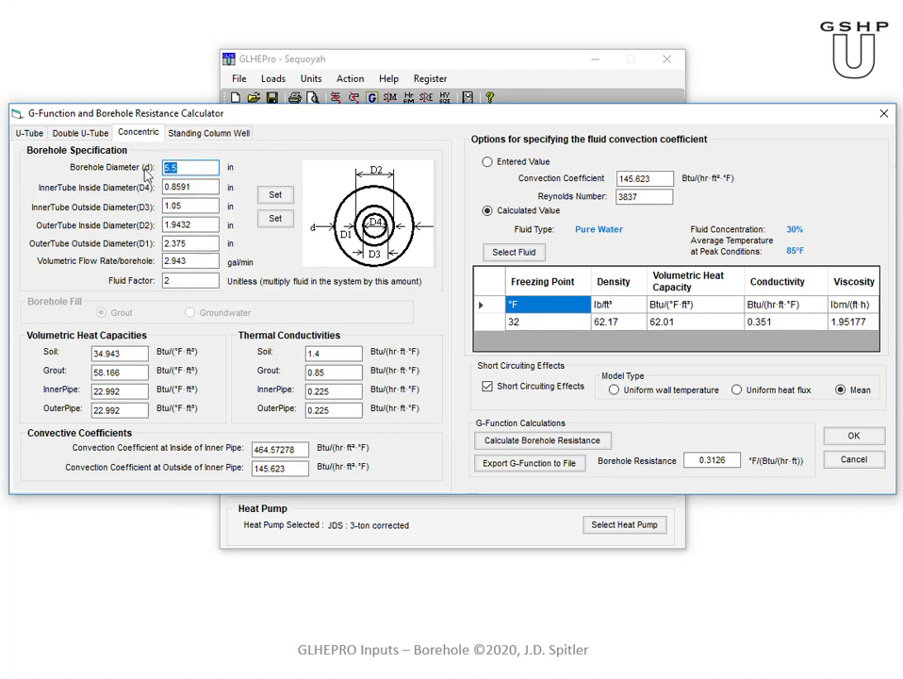
type("3")
left_click(277, 196)
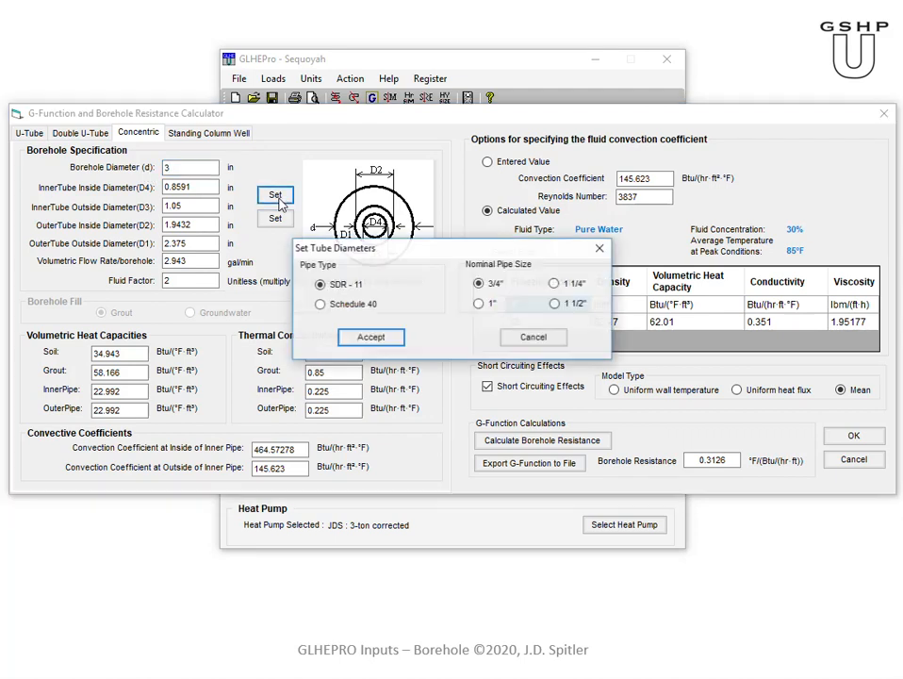
left_click(369, 343)
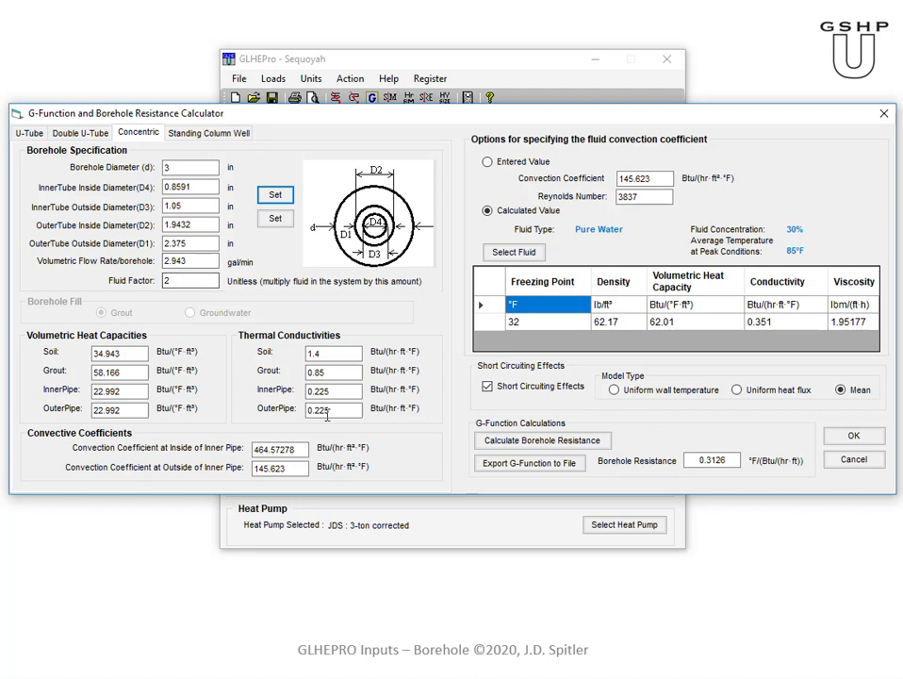
left_click(546, 441)
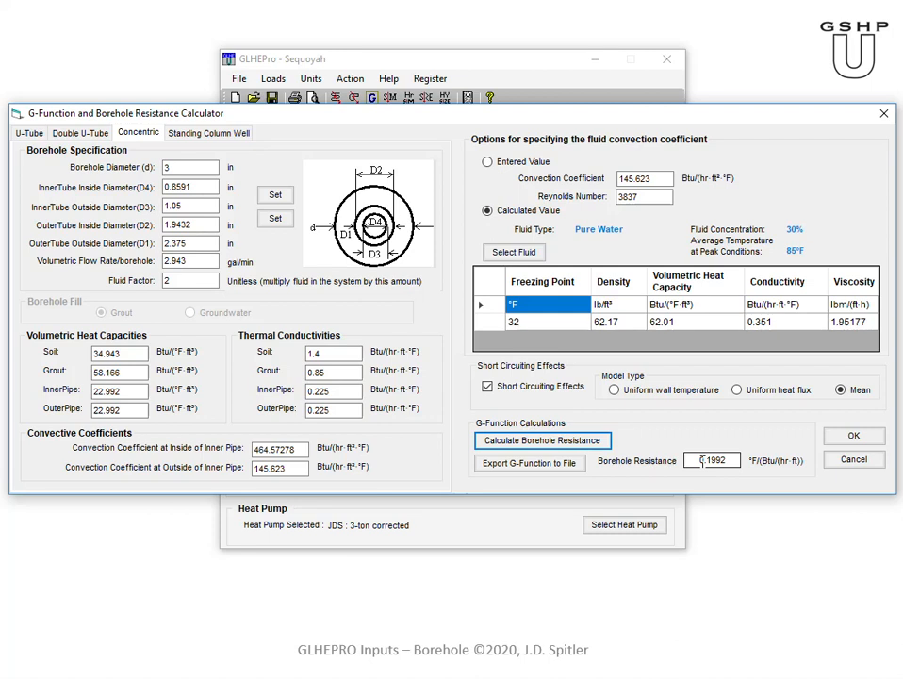
left_click(854, 434)
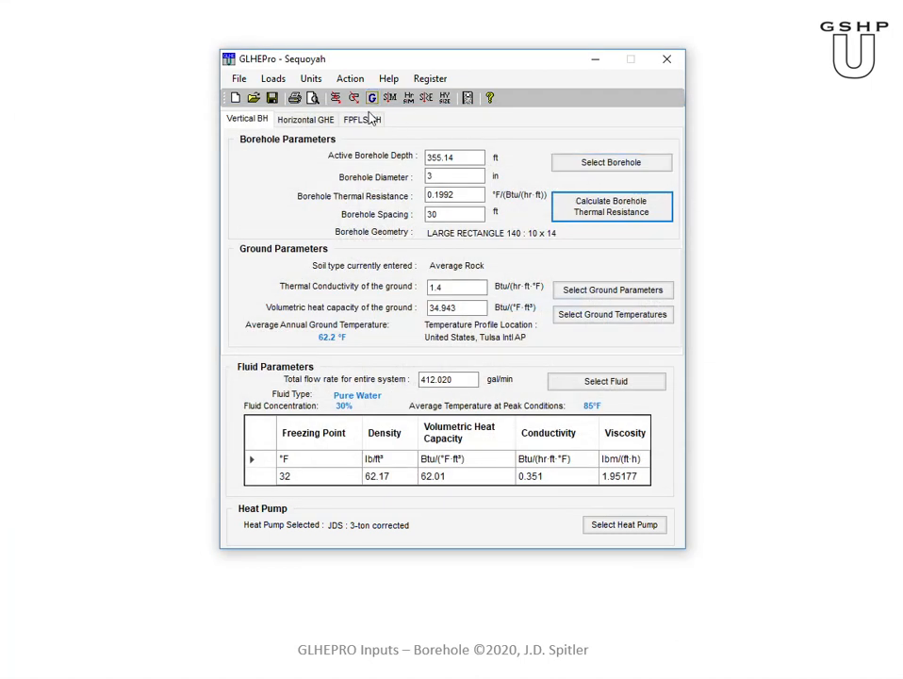
Size the concentric boreholes for months 1 to 240 with fluid temperature limits of 90 °F maximum and 40 °F minimum.
left_click(444, 98)
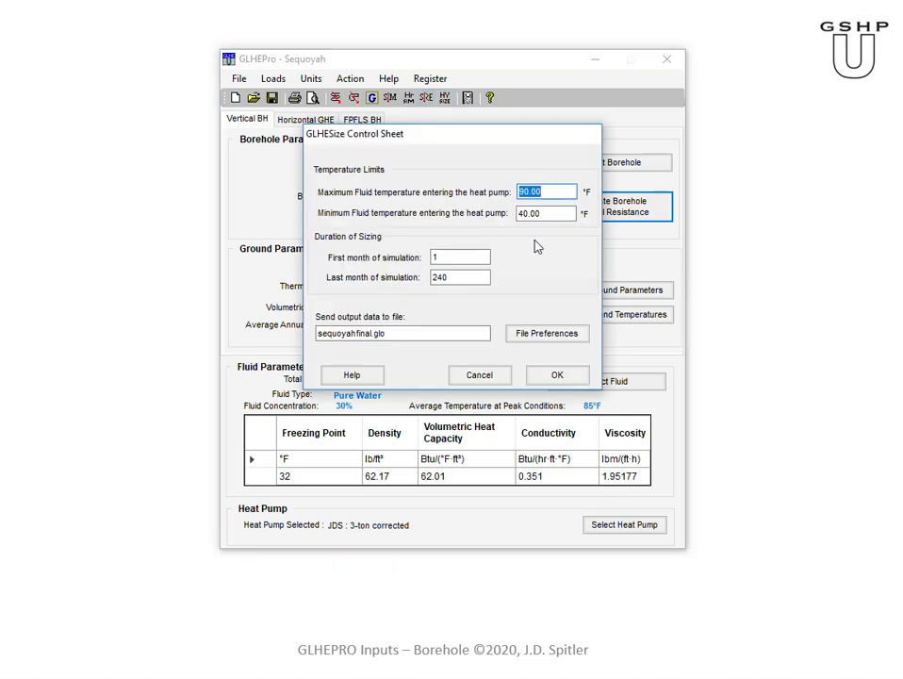
left_click(556, 377)
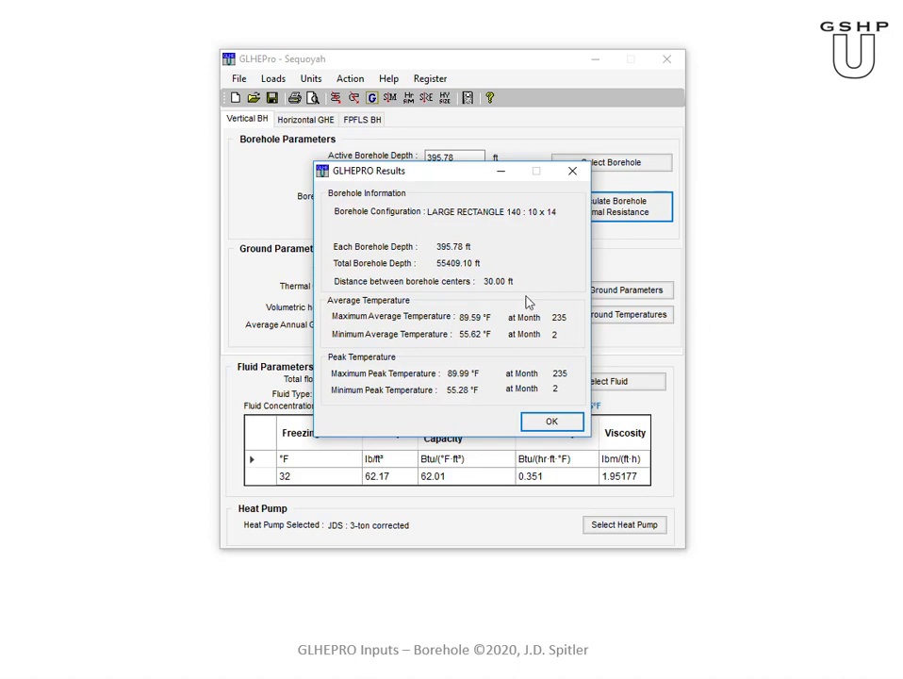
left_click(555, 424)
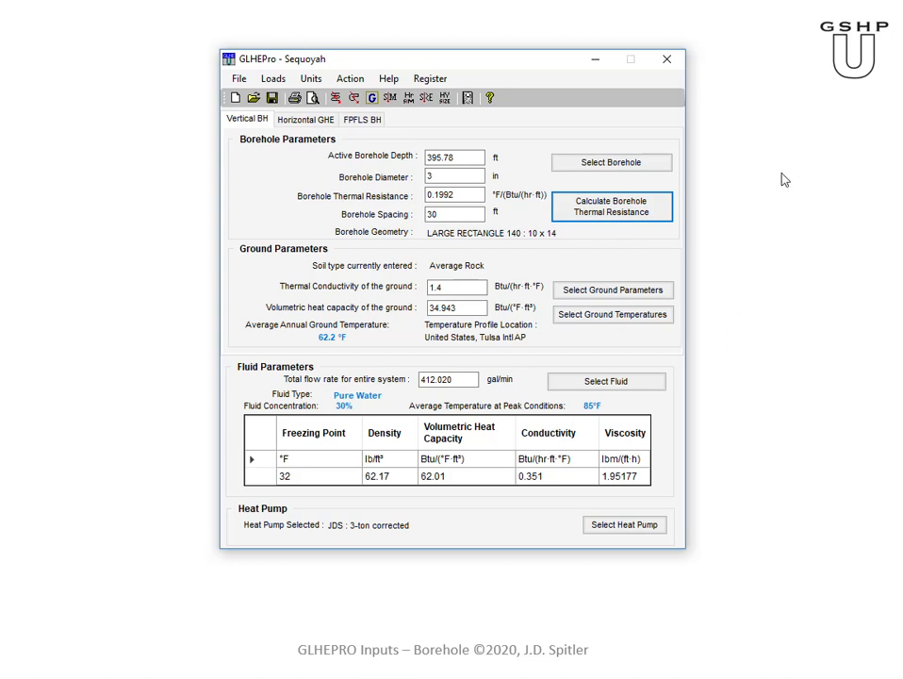
Try to calculate the borehole resistance for the standing column well, and calculate it for the grouted single U-tube.
left_click(627, 210)
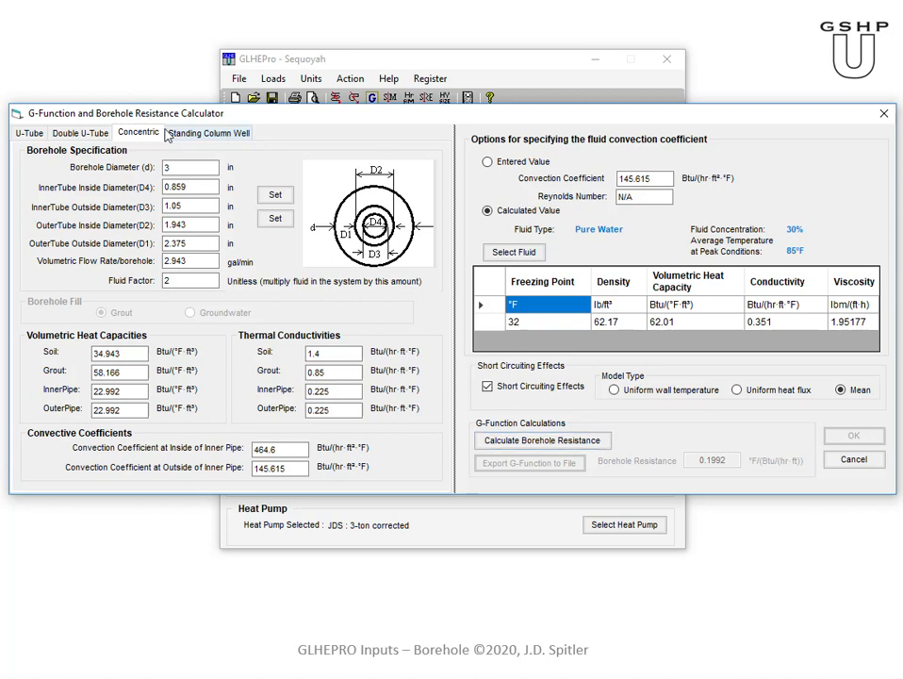
left_click(193, 133)
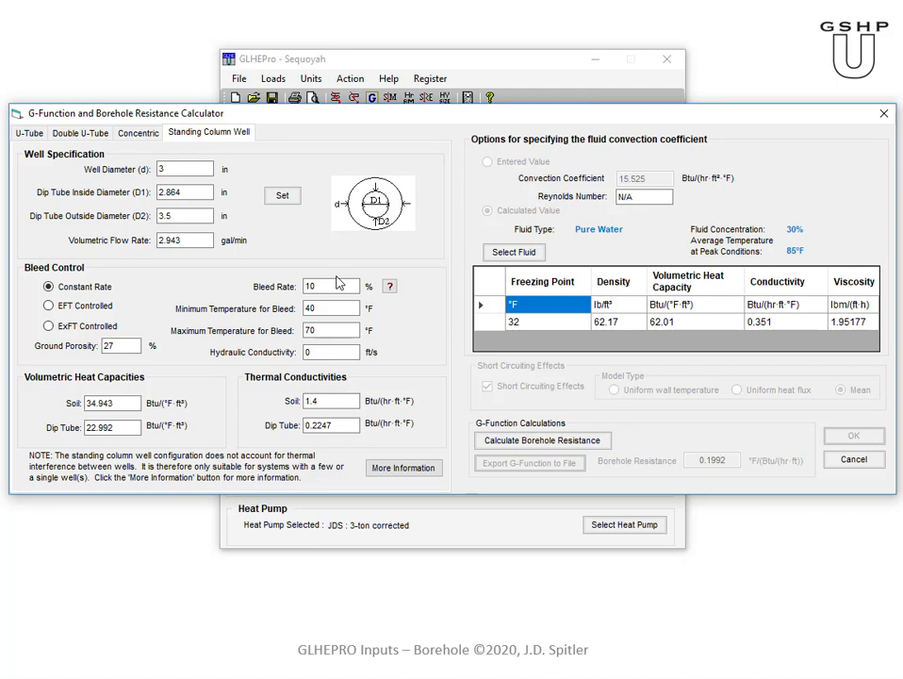
left_click(533, 441)
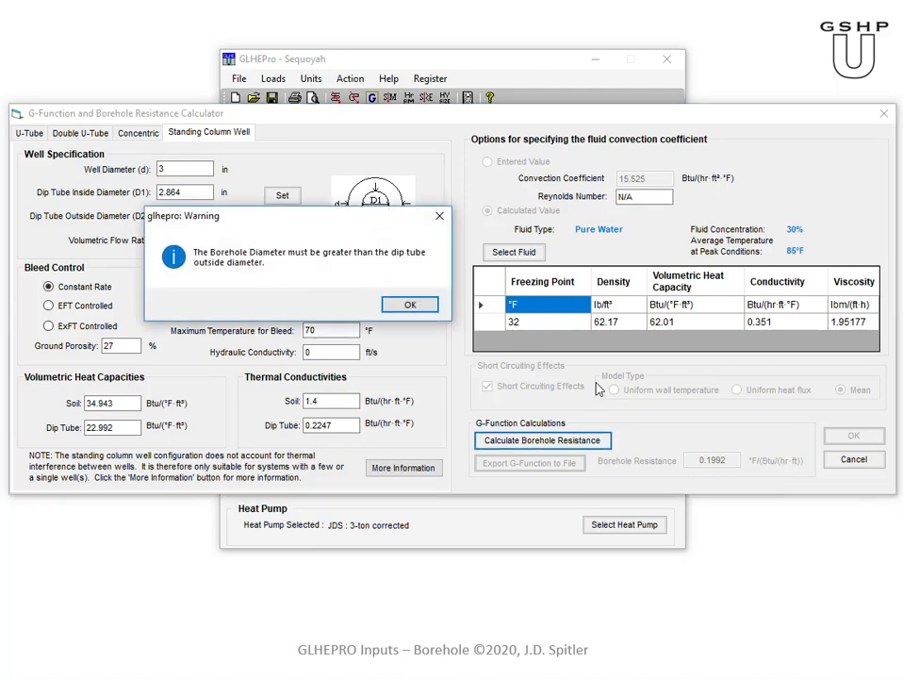
left_click(412, 304)
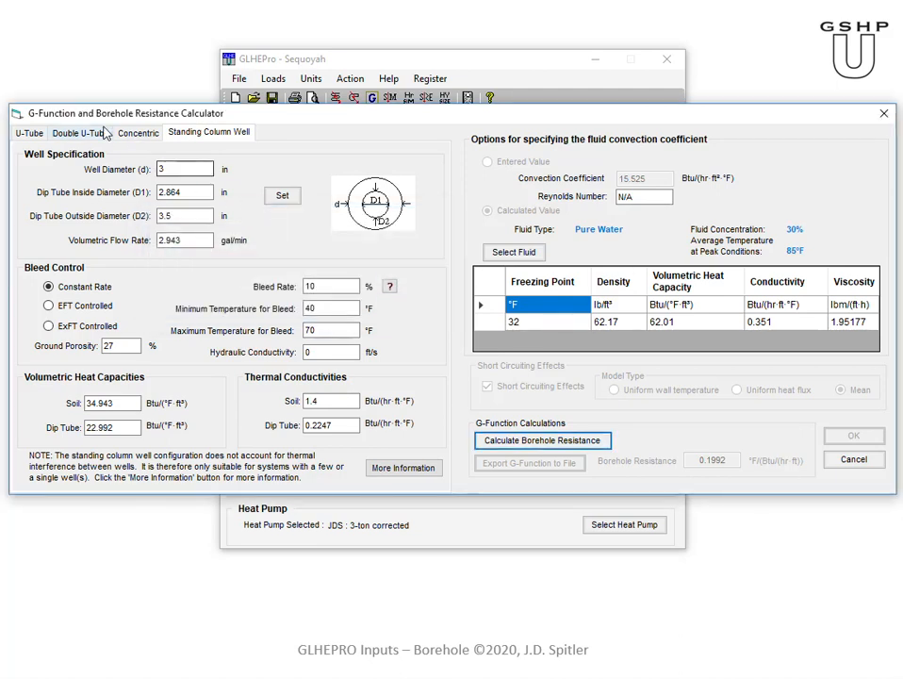
left_click(30, 133)
left_click(609, 442)
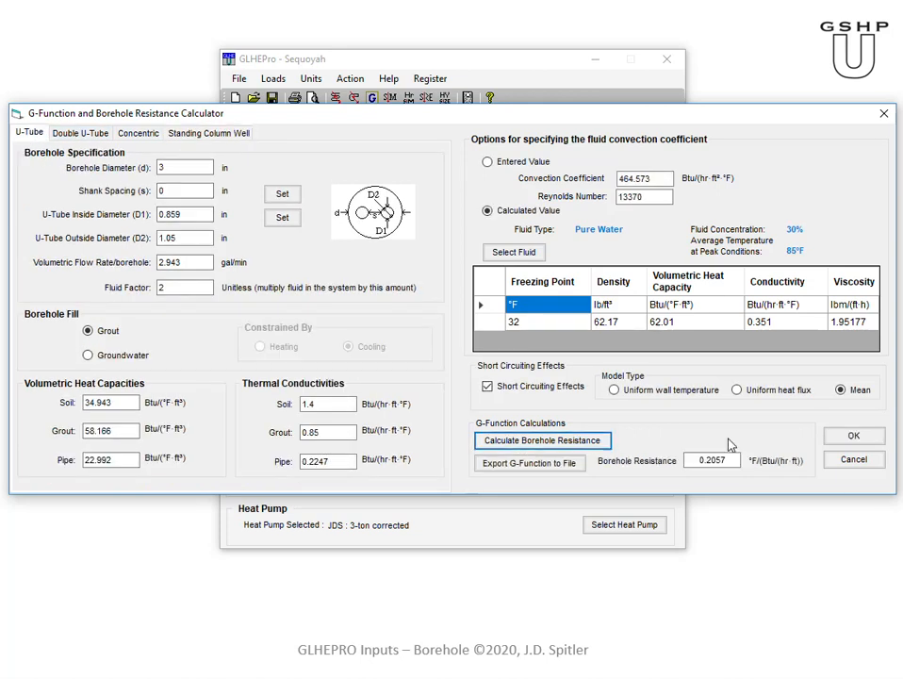